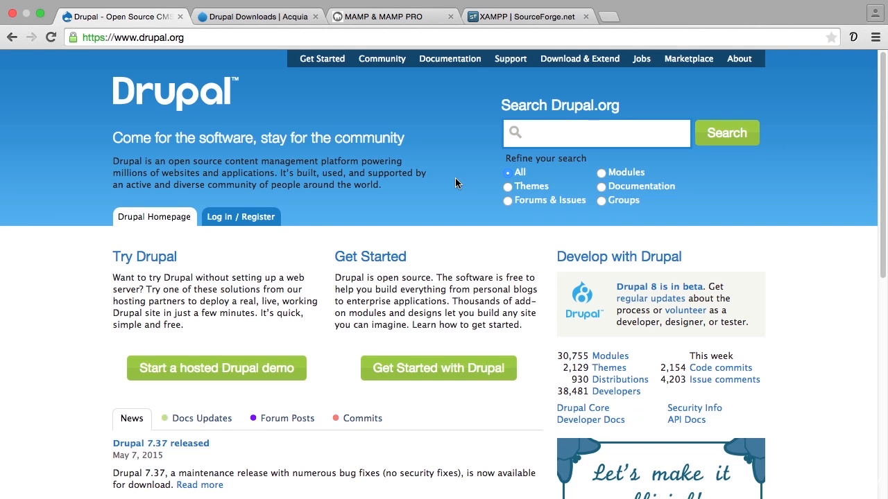
Step: Open the Installation Guide in Drupal.org's community documentation
{"action": "left_click", "coordinate": [466, 66]}
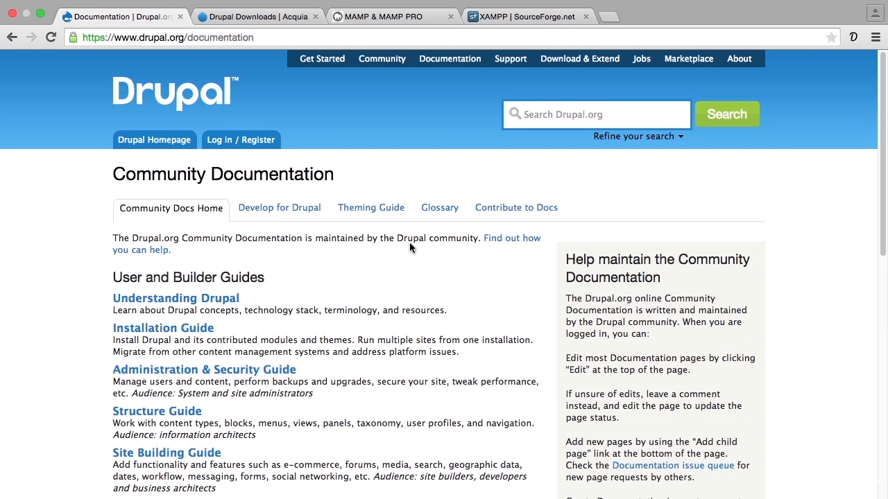
{"action": "left_click", "coordinate": [194, 335]}
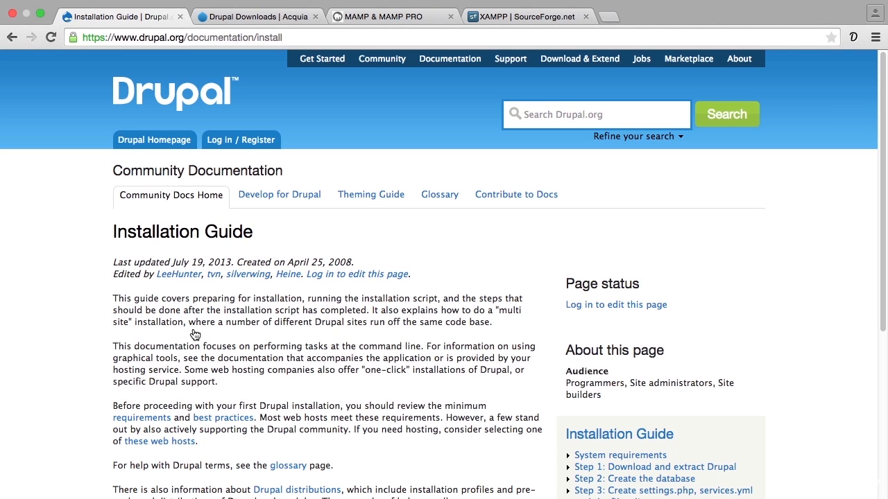
Step: Review the MAMP site and the XAMPP SourceForge page with their web addresses, and return to the Drupal Installation Guide
{"action": "left_click", "coordinate": [407, 18]}
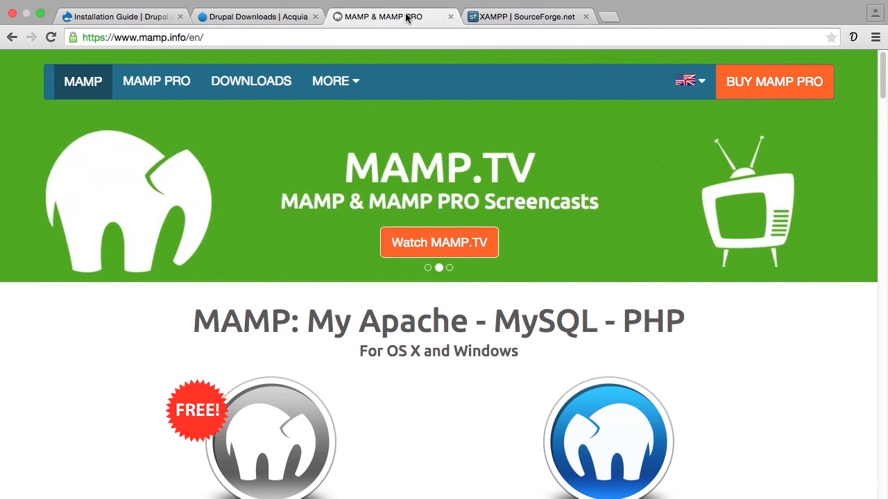
{"action": "left_click", "coordinate": [504, 19]}
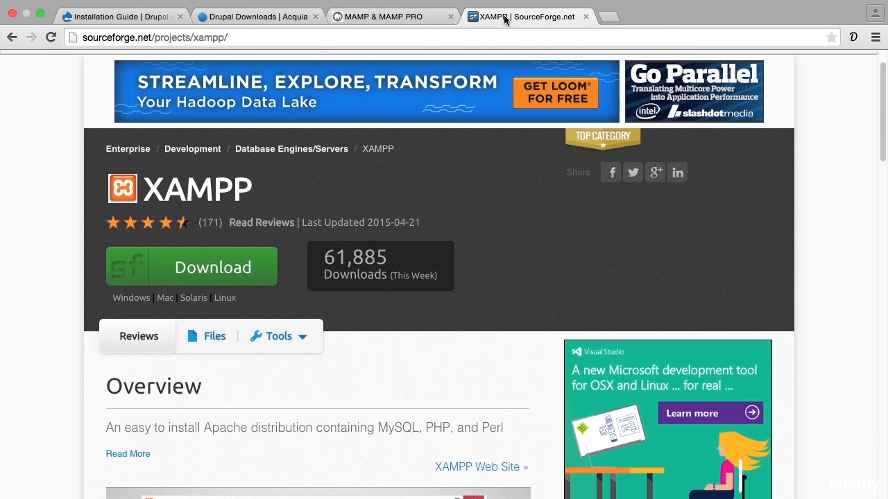
{"action": "left_click", "coordinate": [413, 19]}
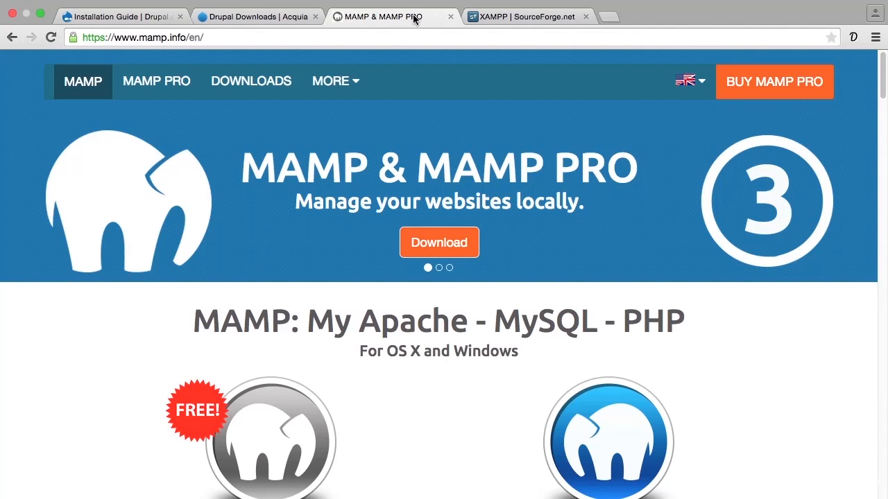
{"action": "left_click_drag", "start_coordinate": [140, 37], "coordinate": [176, 37]}
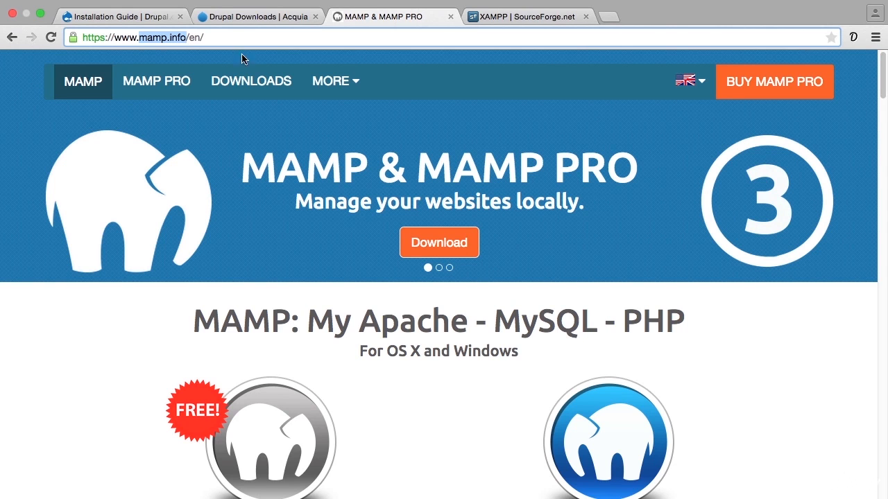
{"action": "left_click", "coordinate": [479, 18]}
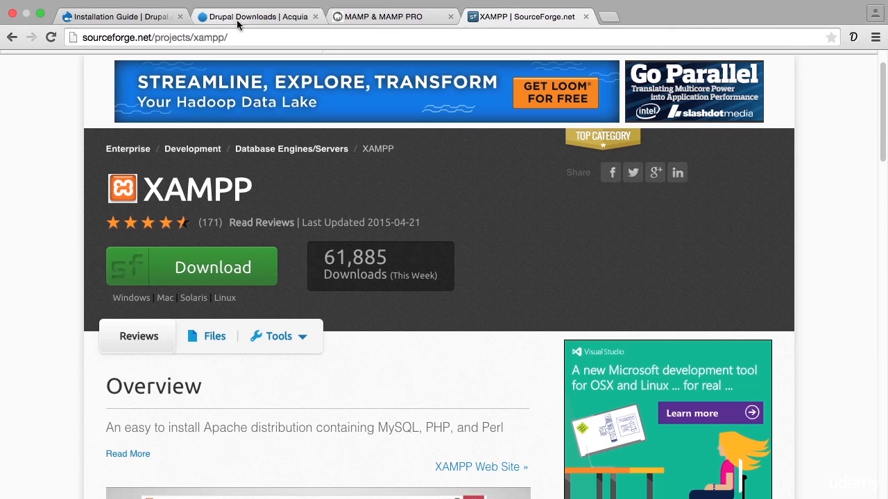
{"action": "left_click_drag", "start_coordinate": [243, 33], "coordinate": [83, 39]}
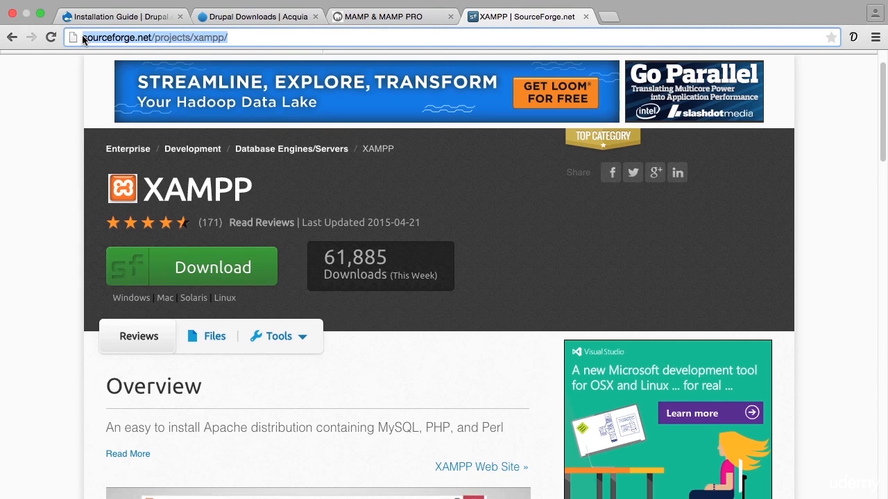
{"action": "left_click", "coordinate": [130, 18]}
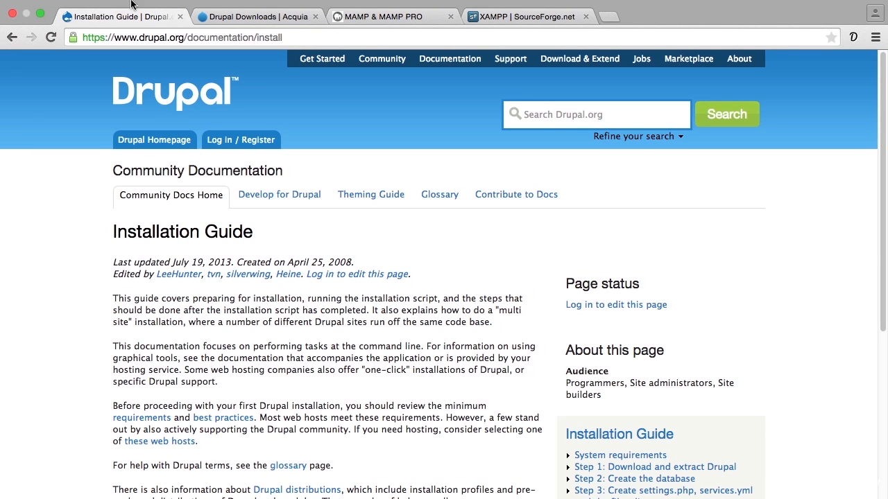
Step: Download the Mac version of Acquia Dev Desktop 2 from Acquia's Drupal downloads page
{"action": "left_click", "coordinate": [236, 16]}
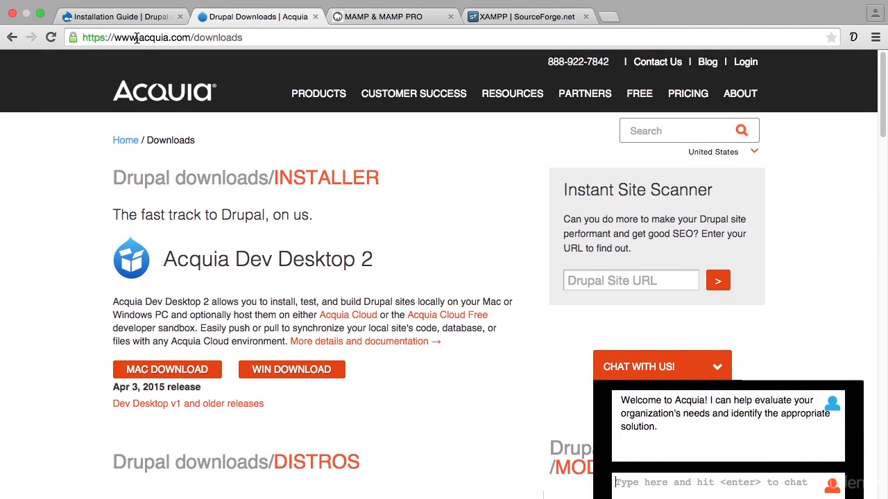
{"action": "left_click_drag", "start_coordinate": [139, 38], "coordinate": [186, 46]}
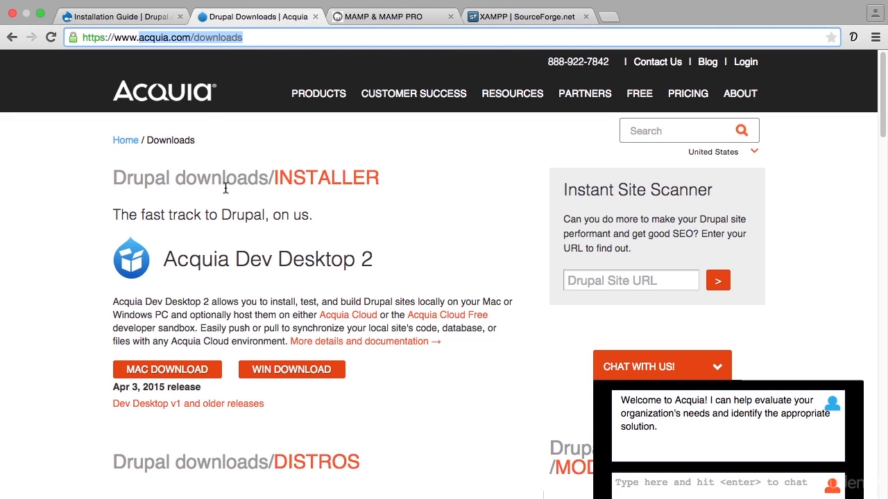
{"action": "left_click", "coordinate": [202, 372]}
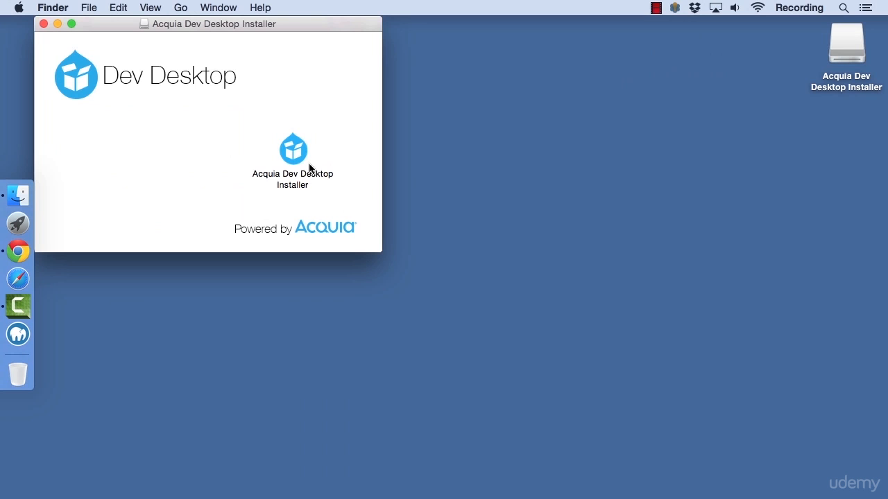
Step: Launch the Acquia Dev Desktop Installer and authorize its changes with the account password
{"action": "double_click", "coordinate": [294, 160]}
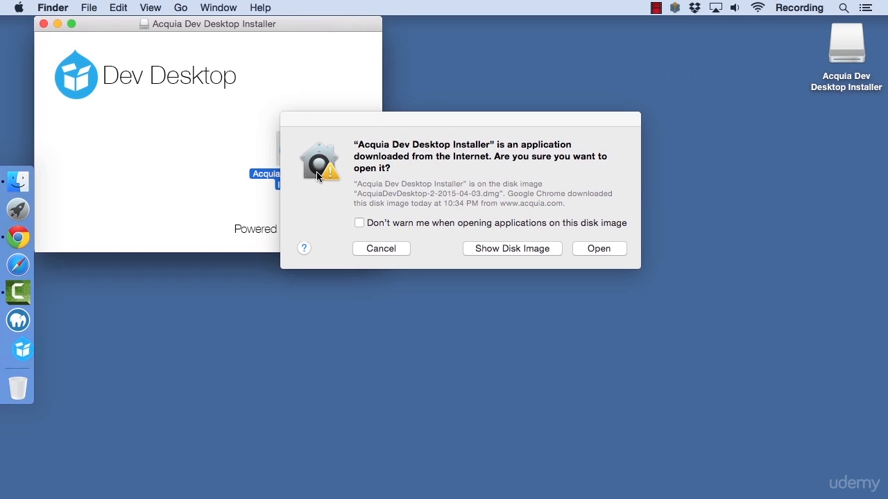
{"action": "left_click", "coordinate": [606, 248]}
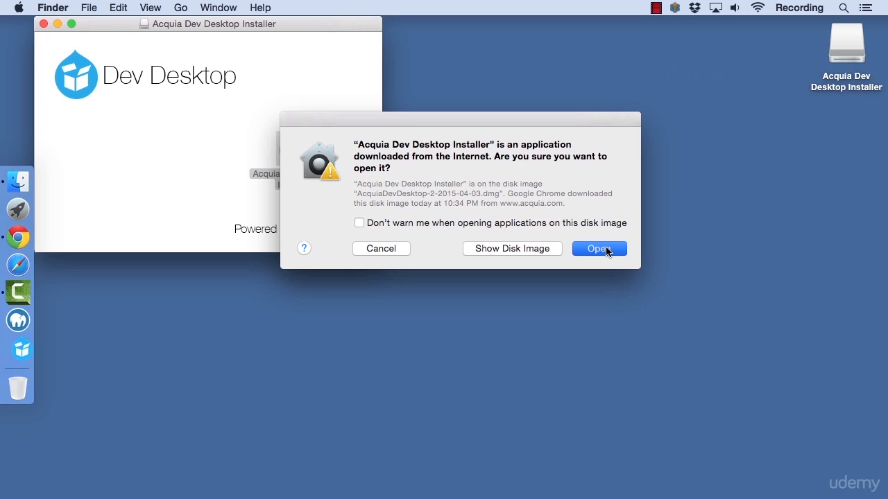
{"action": "left_click", "coordinate": [599, 249]}
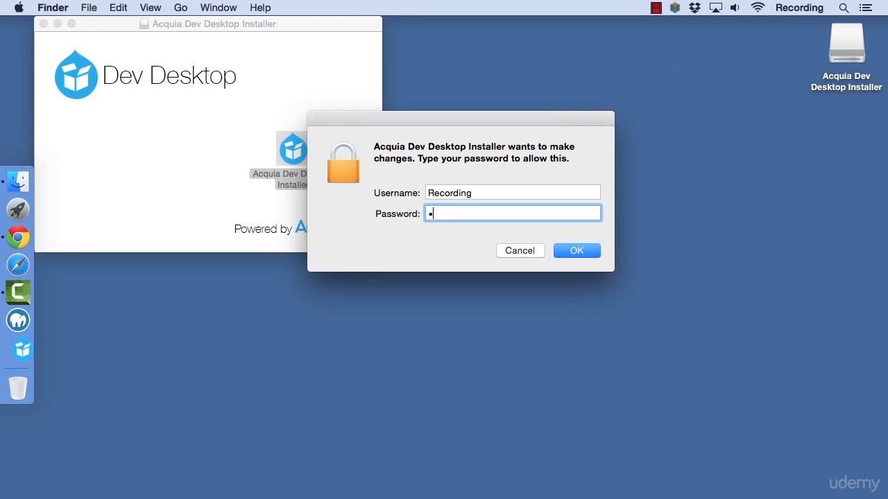
{"action": "key", "text": "Return"}
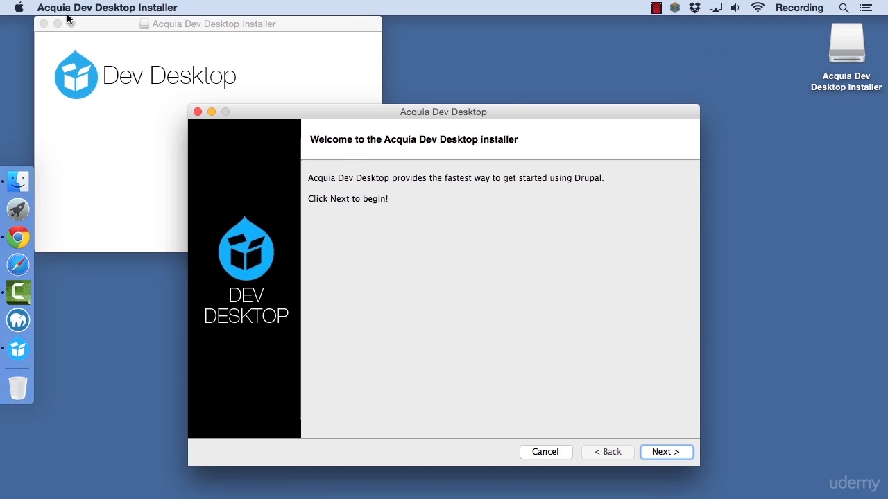
Step: Close the installer's disk image window and accept the Dev Desktop license agreement, keeping diagnostic and usage data sharing on
{"action": "left_click", "coordinate": [43, 23]}
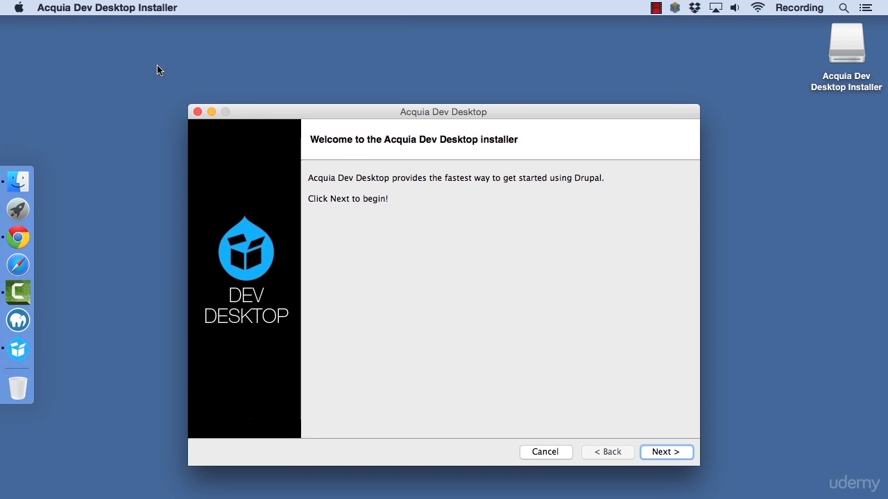
{"action": "left_click_drag", "start_coordinate": [266, 113], "coordinate": [247, 75]}
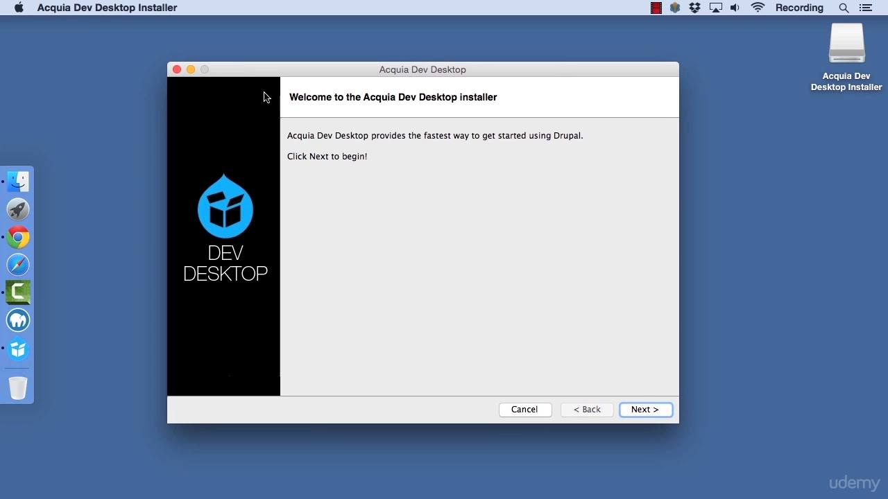
{"action": "left_click", "coordinate": [651, 409]}
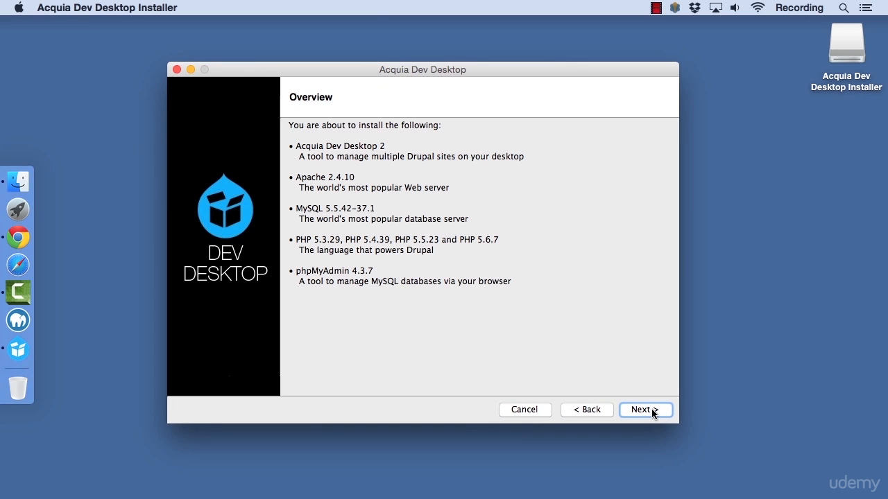
{"action": "left_click", "coordinate": [652, 411]}
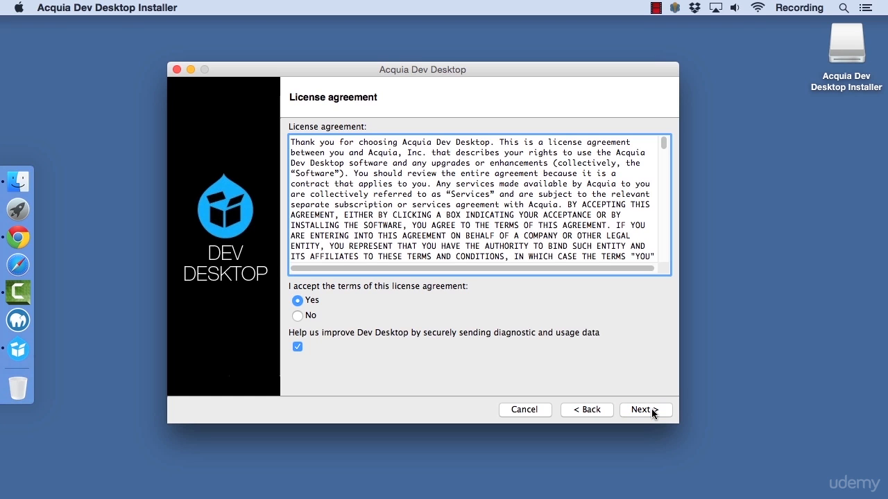
{"action": "left_click", "coordinate": [645, 409]}
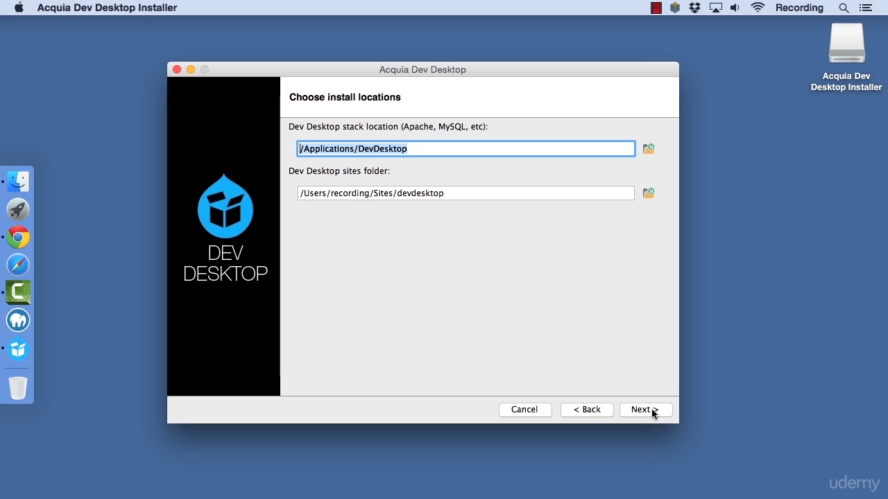
Step: Install Dev Desktop in the default locations with Apache port 8083 and MySQL port 33067, and launch it on finishing
{"action": "left_click", "coordinate": [651, 409]}
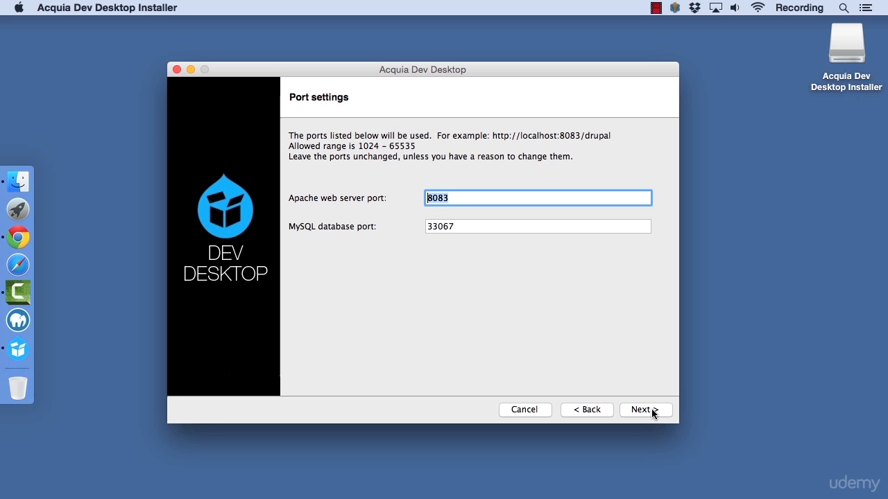
{"action": "left_click", "coordinate": [652, 408]}
{"action": "left_click", "coordinate": [651, 408]}
{"action": "left_click", "coordinate": [651, 409]}
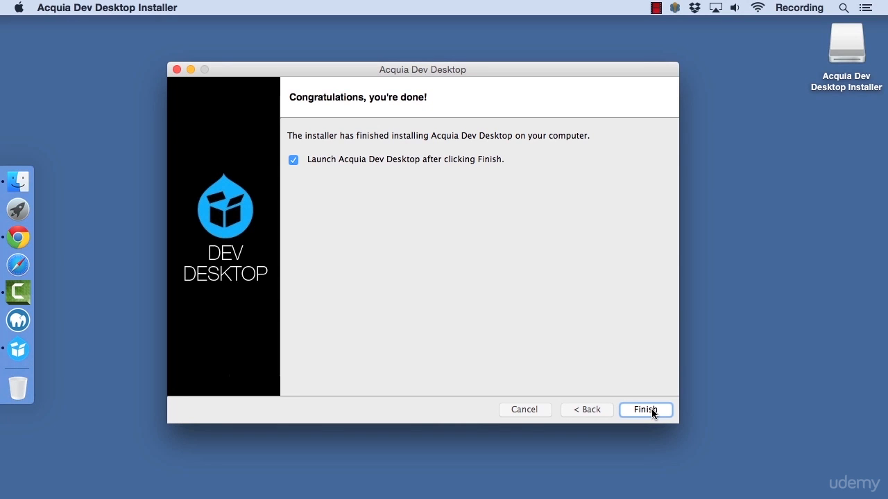
{"action": "left_click", "coordinate": [652, 408]}
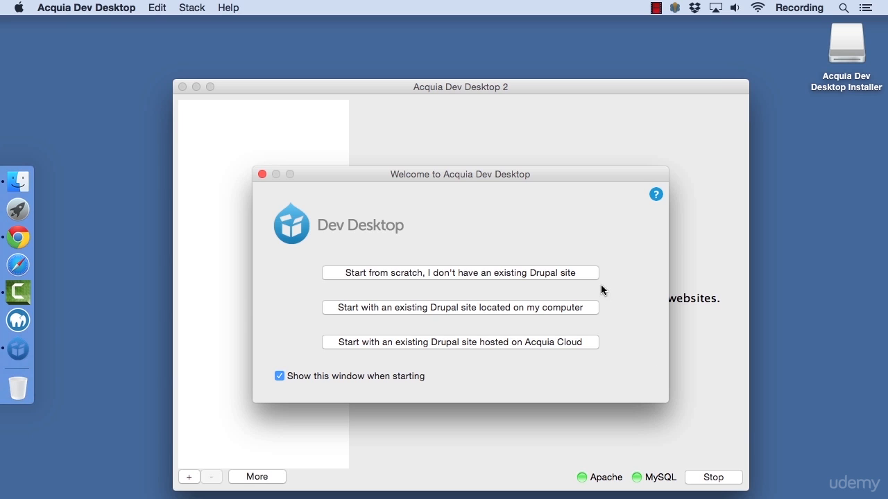
Step: Start a site from scratch and choose the Drupal 8 distribution v8.0.0-beta10 for installation
{"action": "left_click", "coordinate": [557, 276]}
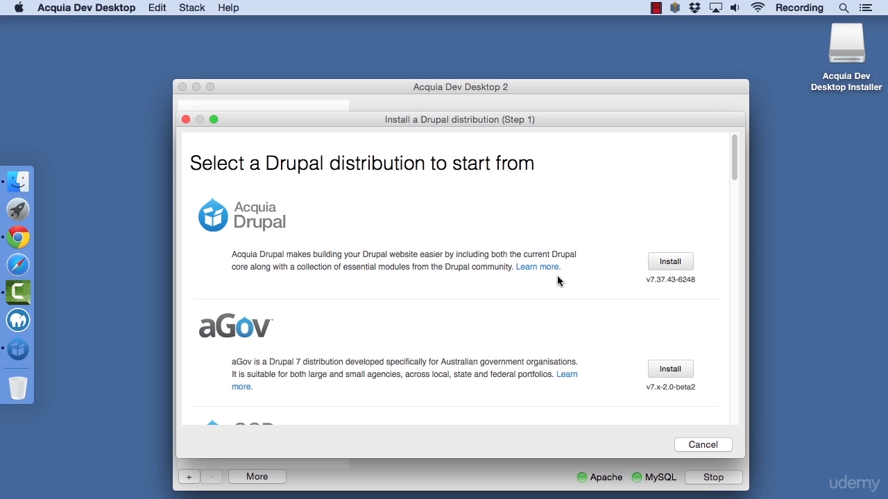
{"action": "scroll", "coordinate": [557, 275], "scroll_direction": "down", "scroll_amount": 5}
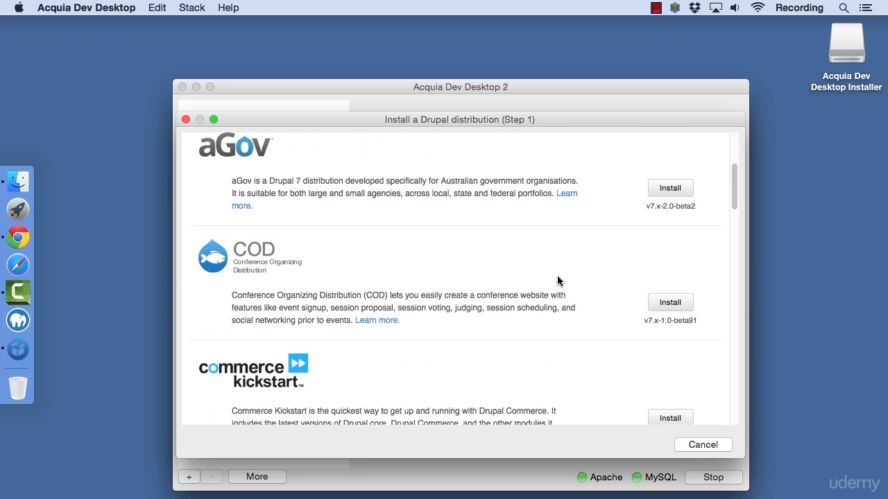
{"action": "scroll", "coordinate": [557, 276], "scroll_direction": "down", "scroll_amount": 4}
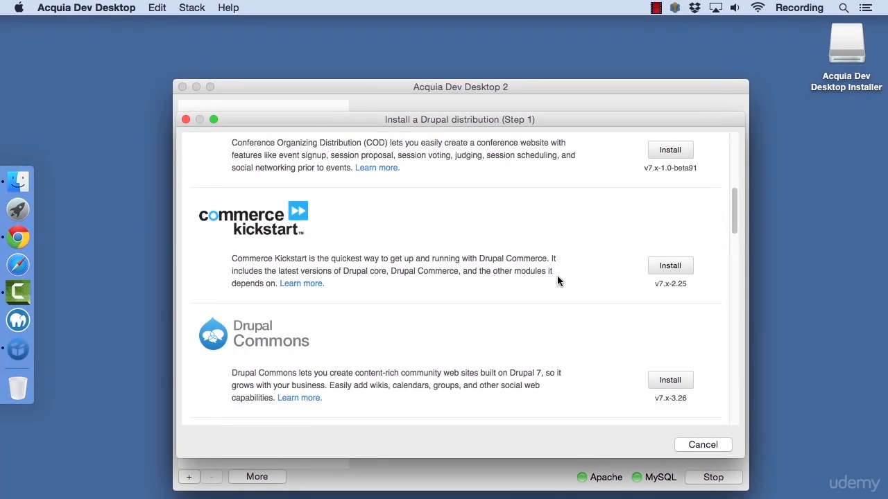
{"action": "scroll", "coordinate": [557, 275], "scroll_direction": "down", "scroll_amount": 5}
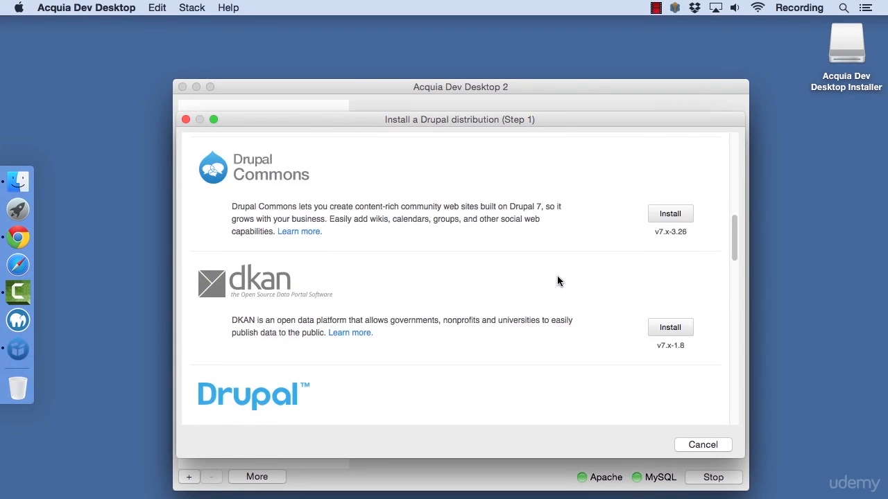
{"action": "scroll", "coordinate": [557, 275], "scroll_direction": "down", "scroll_amount": 5}
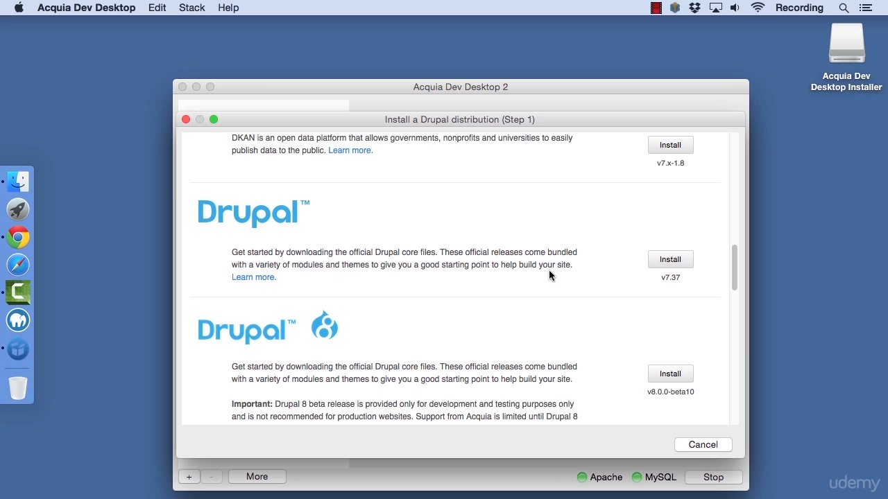
{"action": "scroll", "coordinate": [548, 276], "scroll_direction": "down", "scroll_amount": 4}
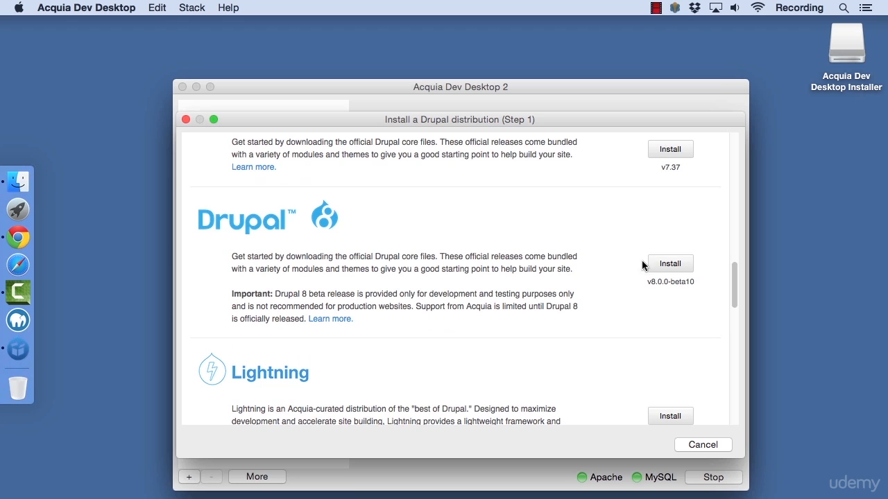
{"action": "left_click", "coordinate": [668, 264]}
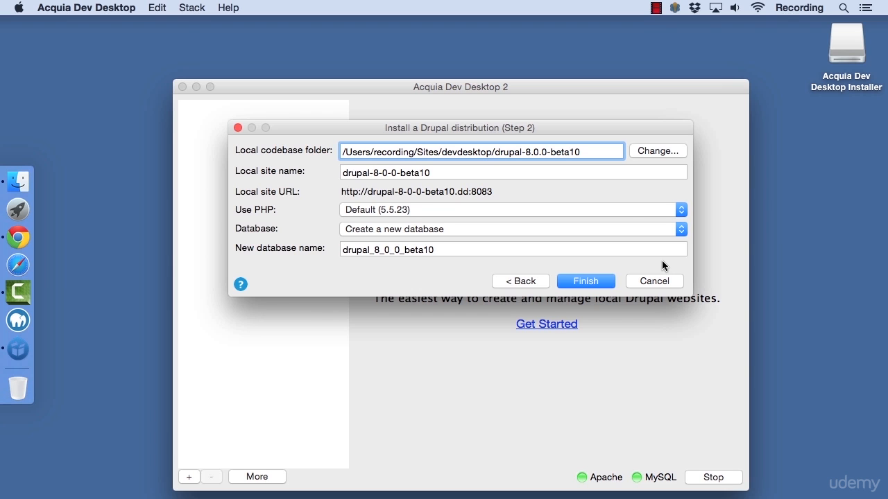
Step: Set the local site name to drupalbeta10
{"action": "left_click", "coordinate": [440, 173]}
{"action": "left_click_drag", "start_coordinate": [440, 173], "coordinate": [341, 175]}
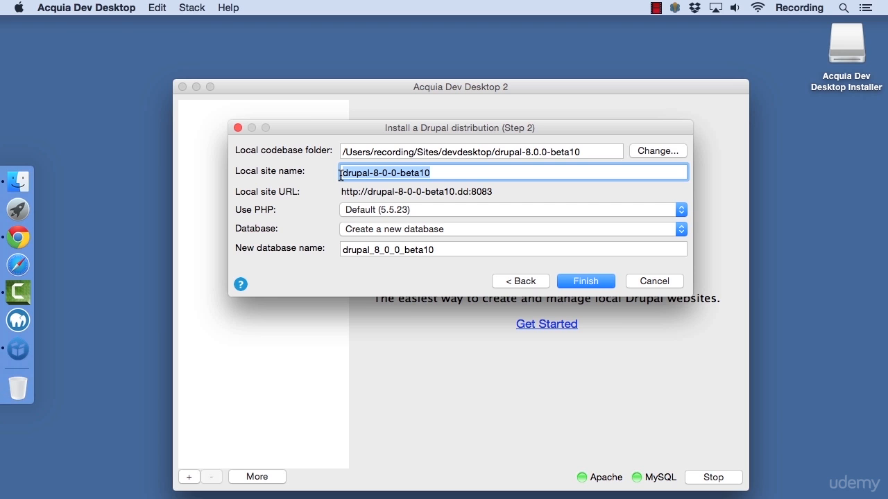
{"action": "type", "text": "drupal"}
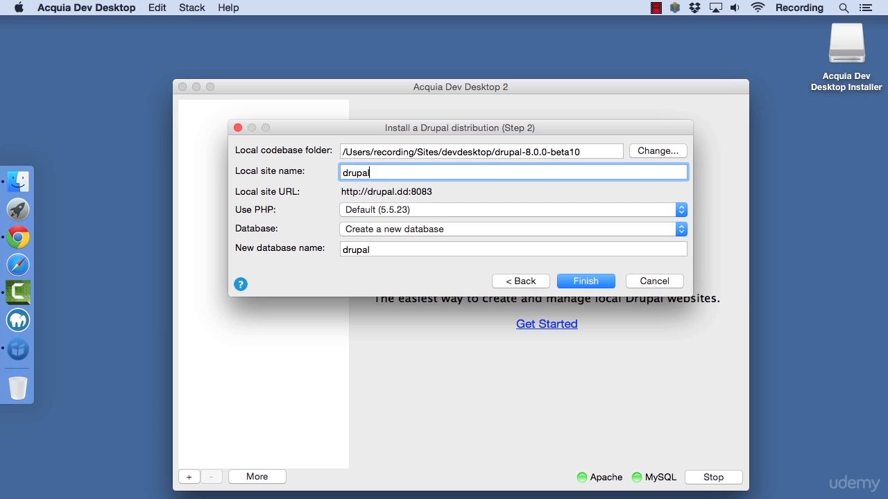
{"action": "type", "text": "Beta10"}
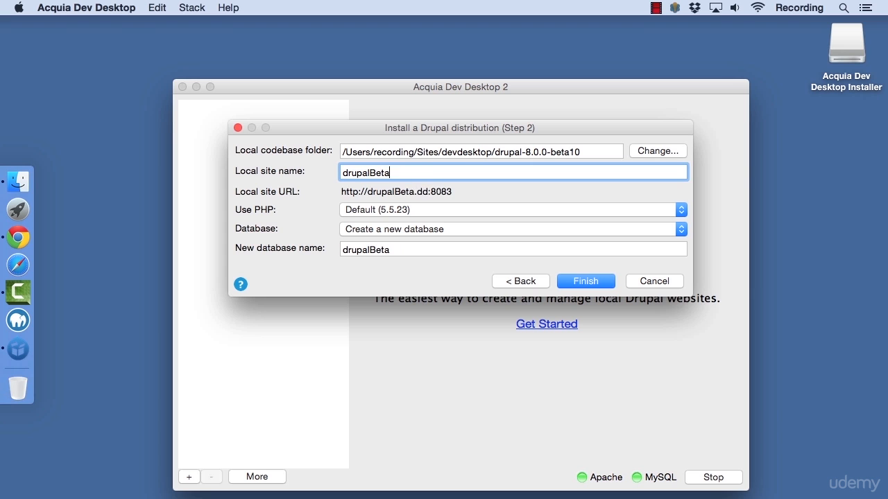
{"action": "key", "text": "Left"}
{"action": "key", "text": "Left"}
{"action": "key", "text": "shift+Left"}
{"action": "type", "text": "b"}
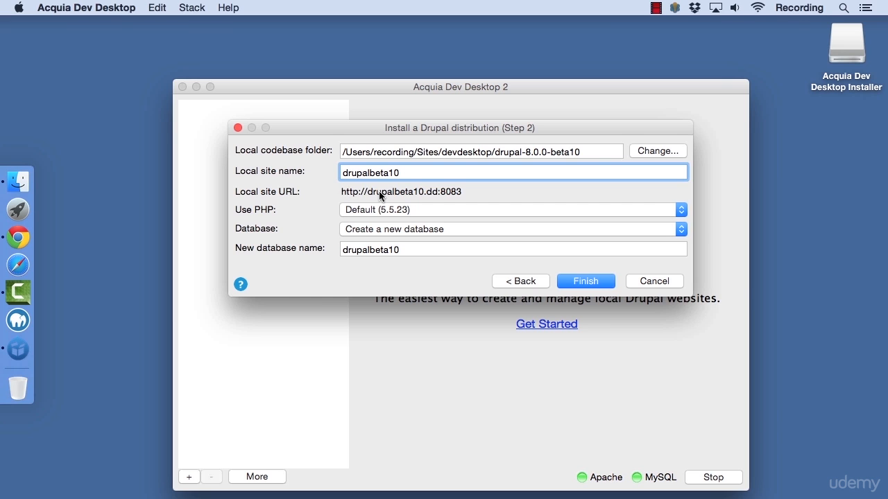
Step: Create the site with the default PHP (5.5.23) and a new database named drupalbeta10, authorizing it with the account password
{"action": "left_click", "coordinate": [438, 208]}
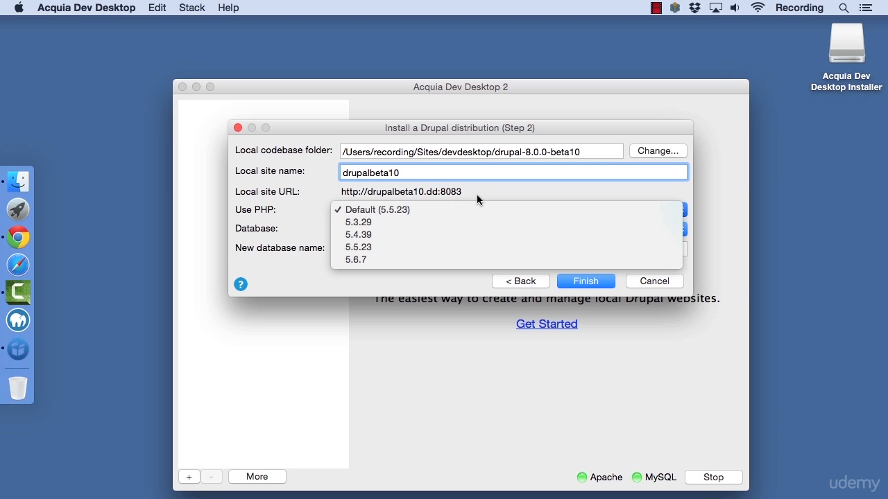
{"action": "left_click", "coordinate": [477, 195]}
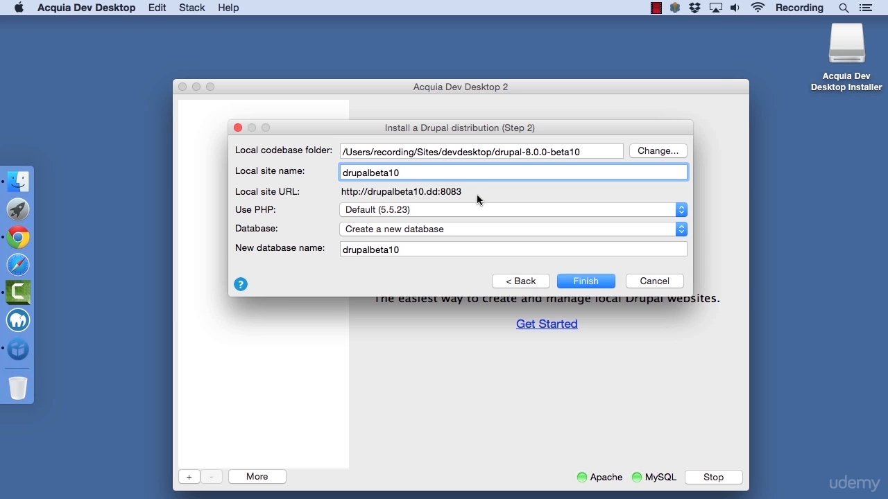
{"action": "left_click", "coordinate": [446, 230]}
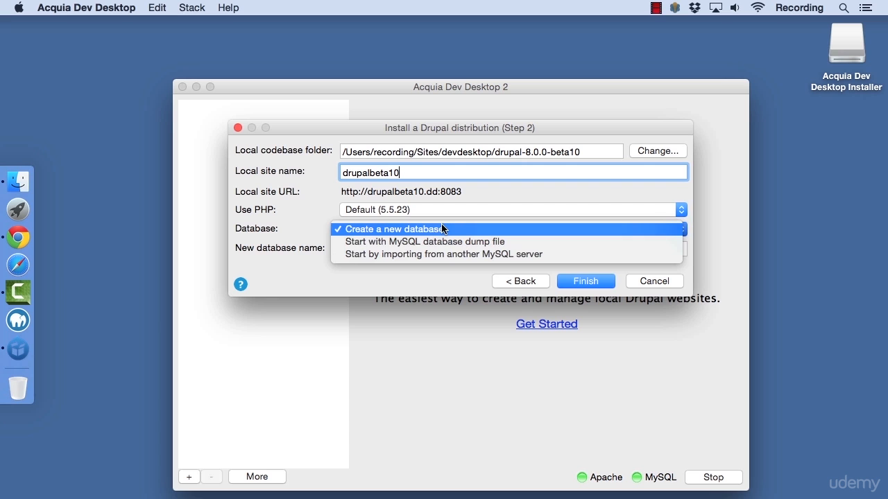
{"action": "left_click", "coordinate": [441, 230]}
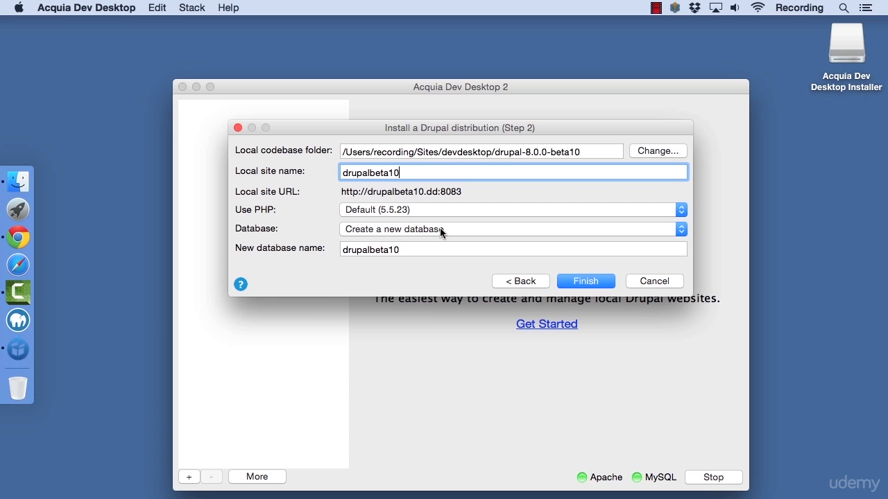
{"action": "left_click", "coordinate": [427, 248]}
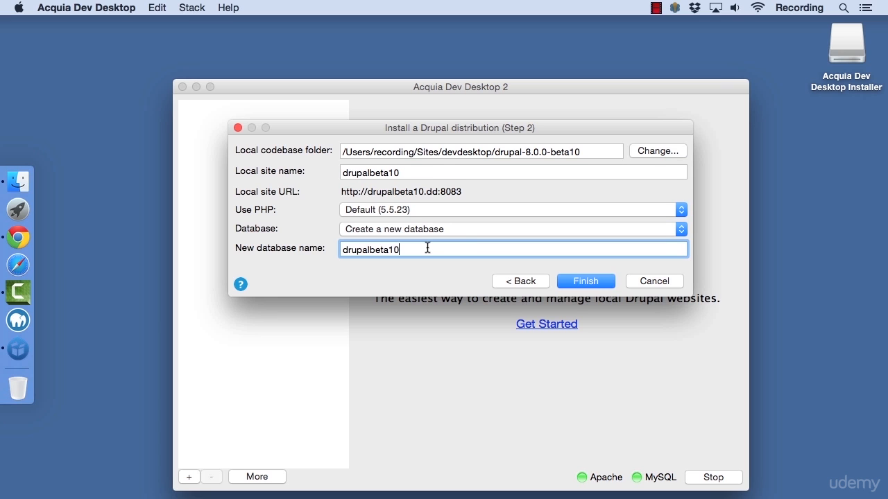
{"action": "left_click", "coordinate": [582, 281]}
{"action": "type", "text": "•••••••"}
{"action": "key", "text": "Return"}
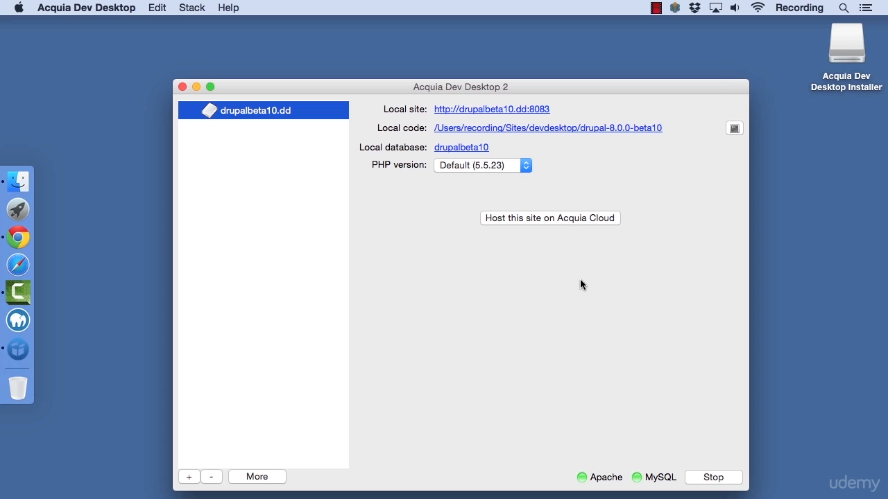
Step: Open the site's local code folder in Finder to view the Drupal files, and close the folder window
{"action": "left_click", "coordinate": [471, 149]}
{"action": "left_click", "coordinate": [493, 130]}
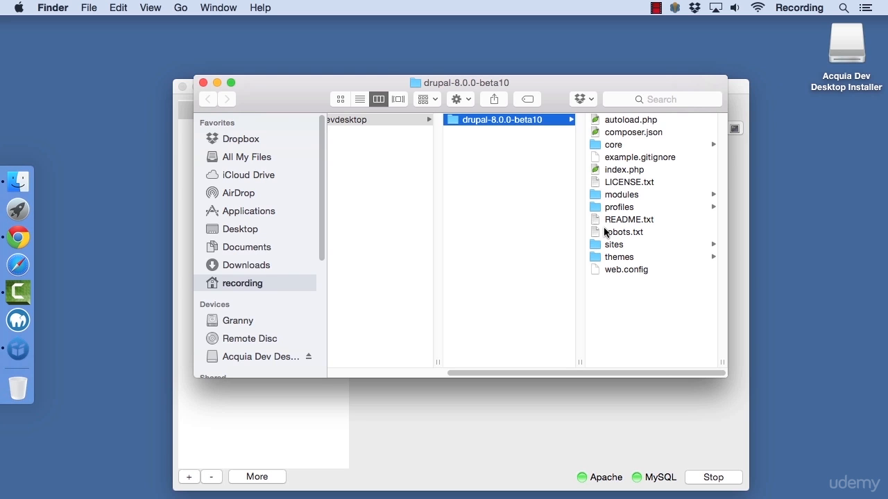
{"action": "left_click", "coordinate": [202, 83]}
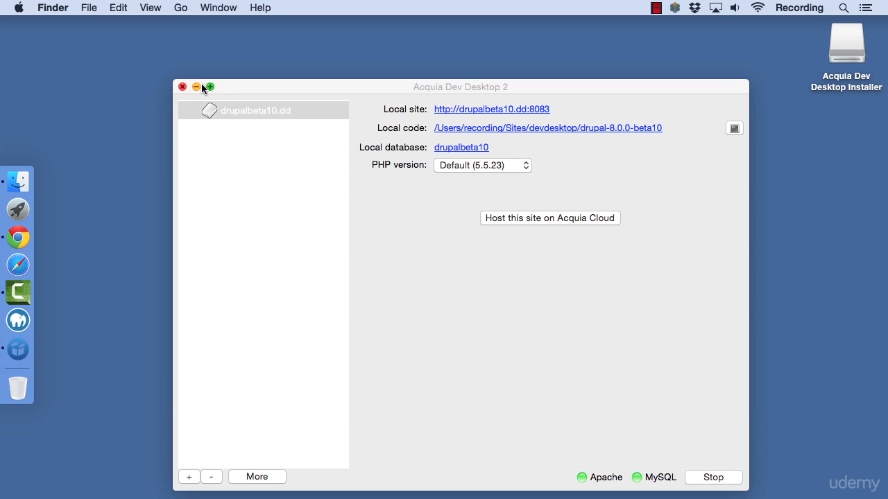
Step: Open the site's local database drupalbeta10 in phpMyAdmin to view its structure, and return to Acquia Dev Desktop
{"action": "left_click", "coordinate": [451, 148]}
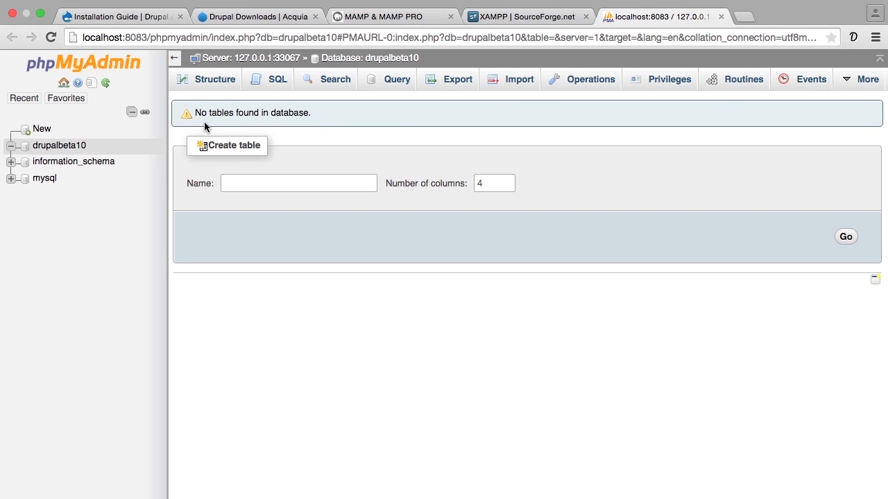
{"action": "left_click", "coordinate": [79, 147]}
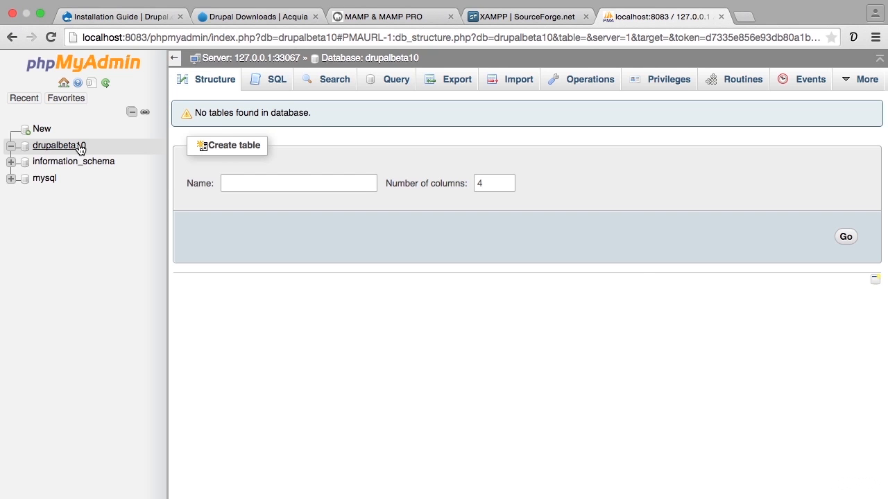
{"action": "key", "text": "super+Tab"}
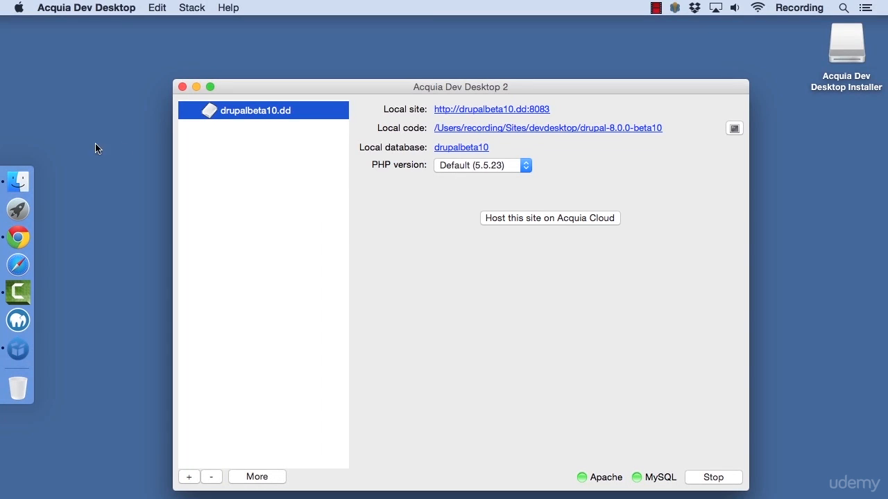
{"action": "left_click", "coordinate": [451, 110]}
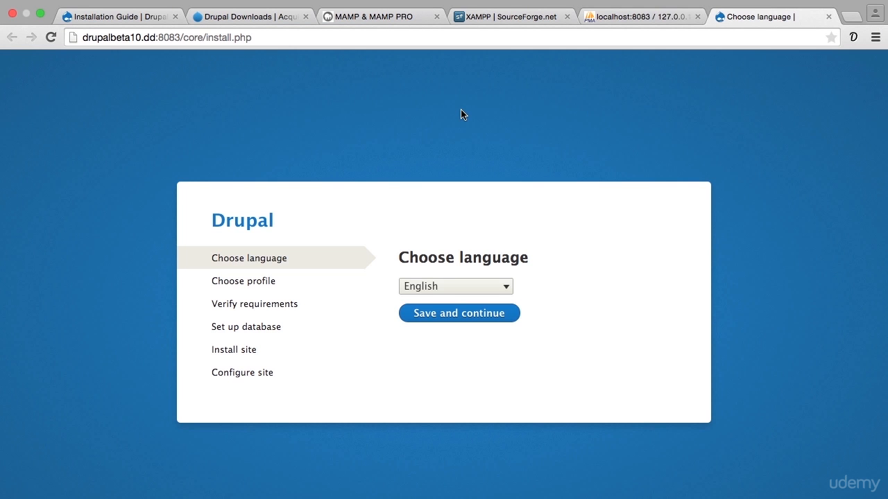
{"action": "key", "text": "super+Tab"}
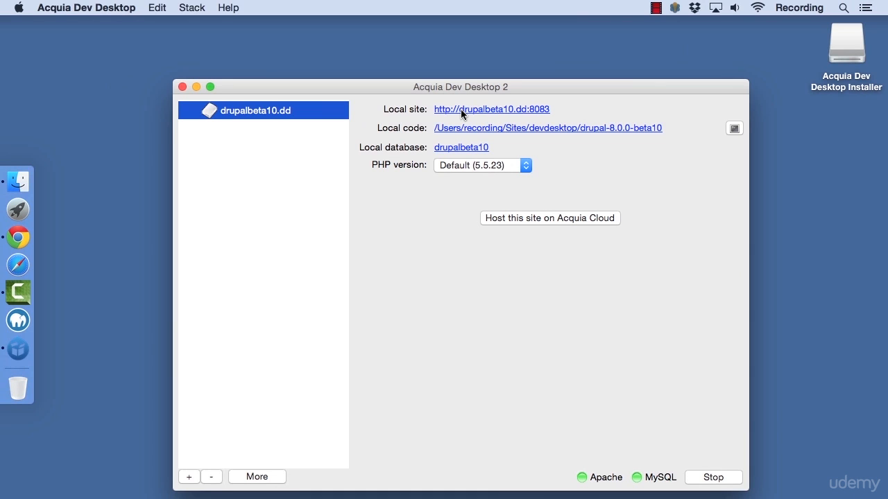
Step: Open phpMyAdmin from the local database to look at its form for creating a new database, and return to Acquia Dev Desktop
{"action": "left_click", "coordinate": [455, 152]}
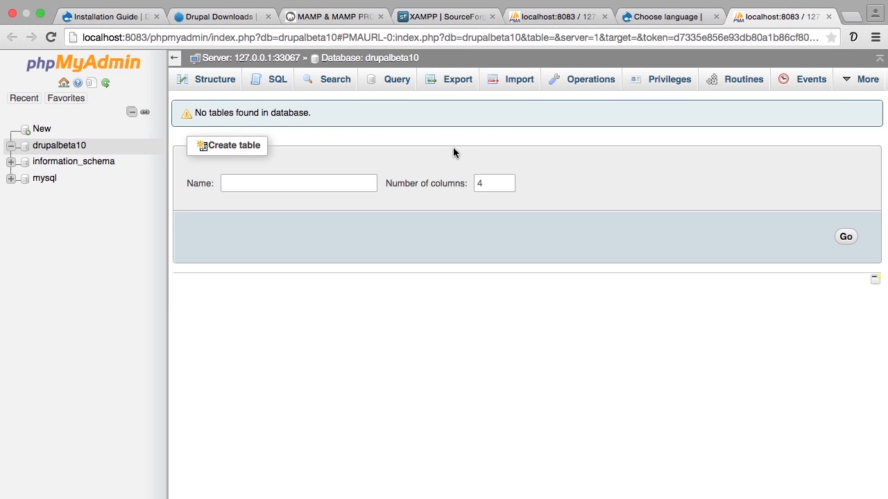
{"action": "left_click", "coordinate": [41, 130]}
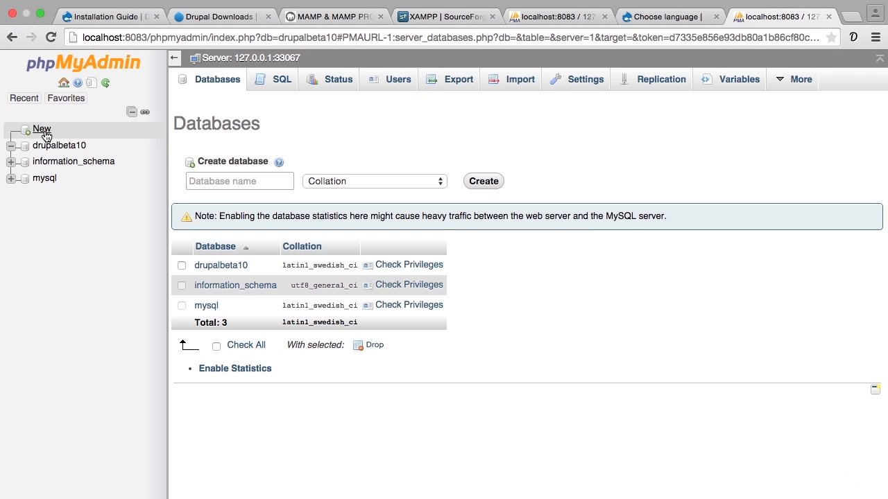
{"action": "left_click", "coordinate": [201, 180]}
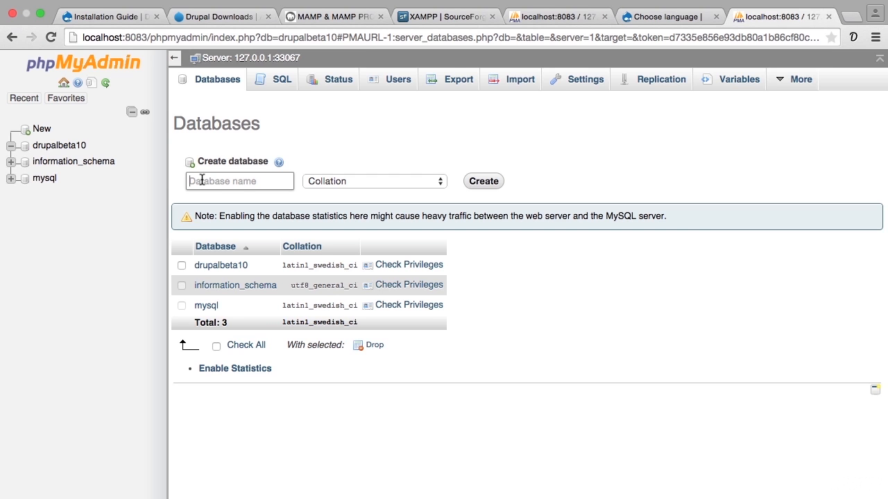
{"action": "key", "text": "super+Tab"}
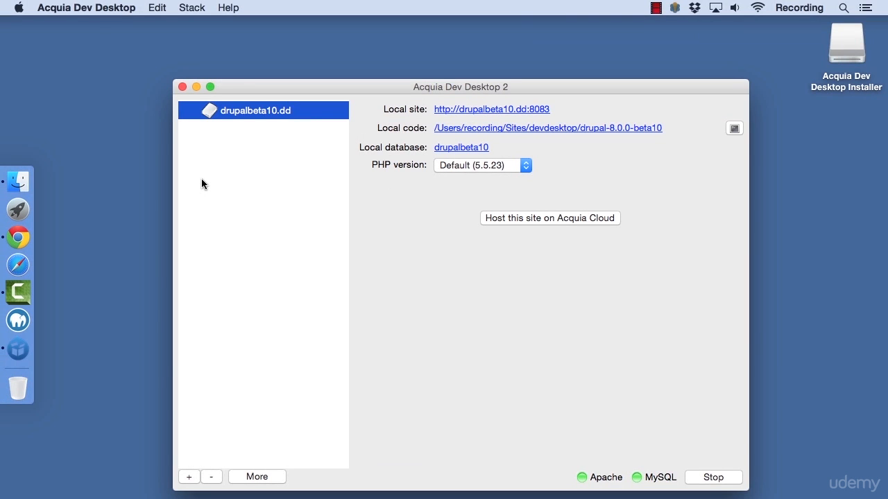
Step: Look at the options for adding another site without choosing one, and go back to the Drupal installer page in Chrome
{"action": "left_click", "coordinate": [190, 477]}
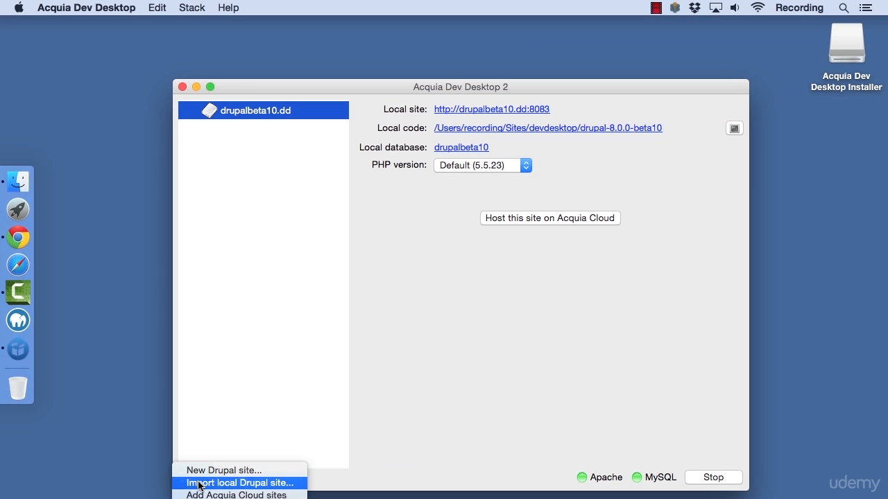
{"action": "left_click", "coordinate": [204, 439]}
{"action": "key", "text": "super+Tab"}
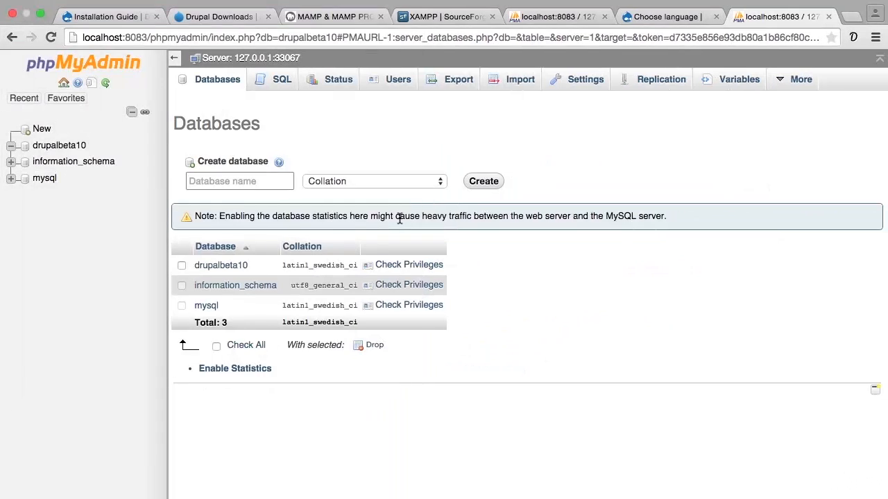
{"action": "left_click", "coordinate": [623, 19]}
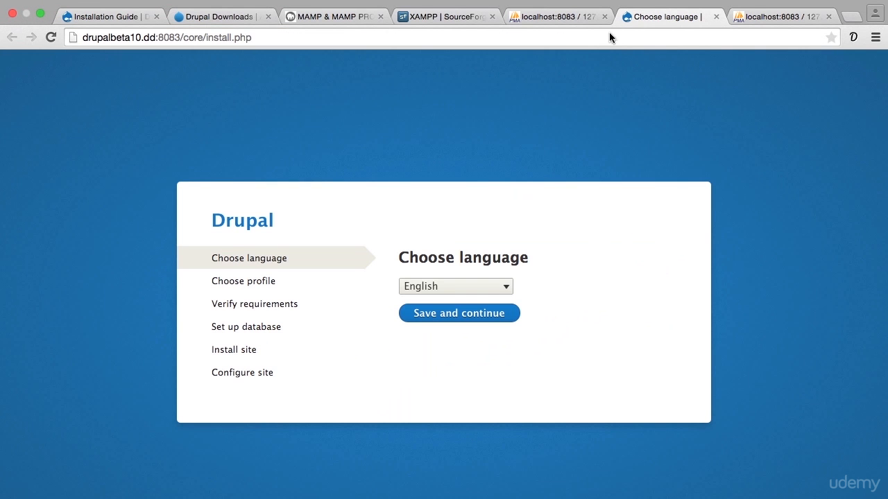